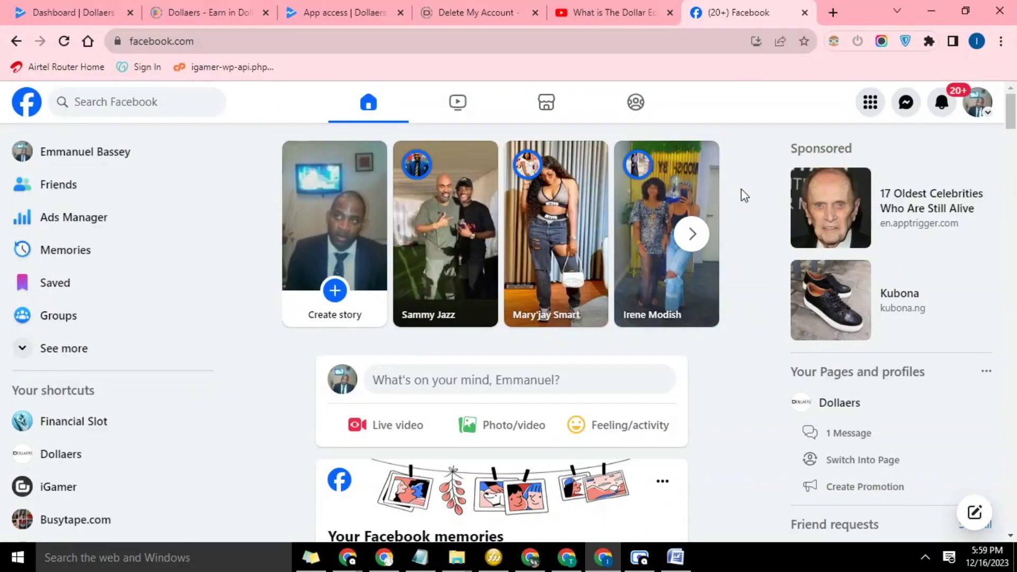
Go to Ads Manager from the Facebook home page to view the campaigns list
click(68, 219)
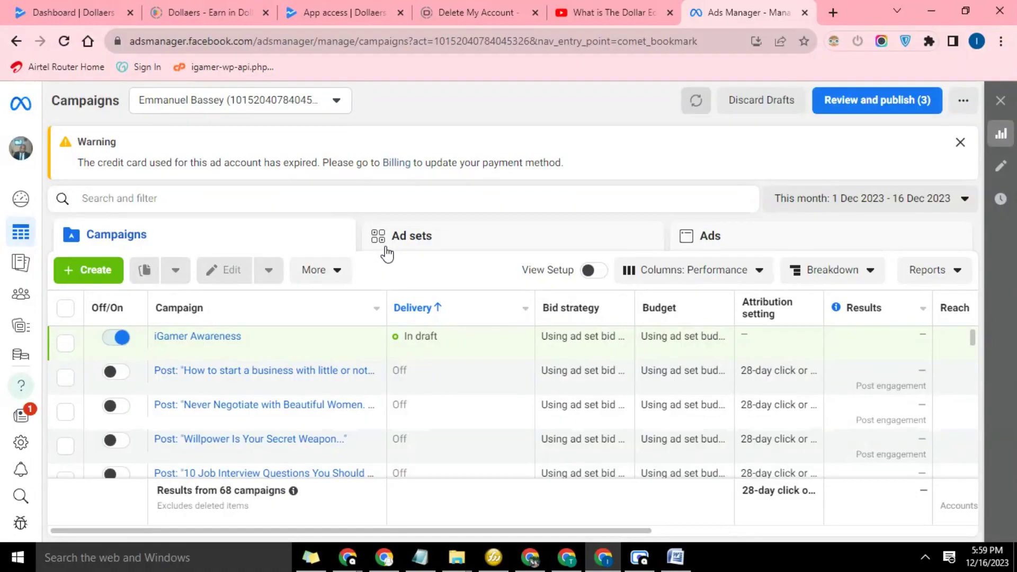
Switch to the Busytape business account using the profile account switcher
click(24, 151)
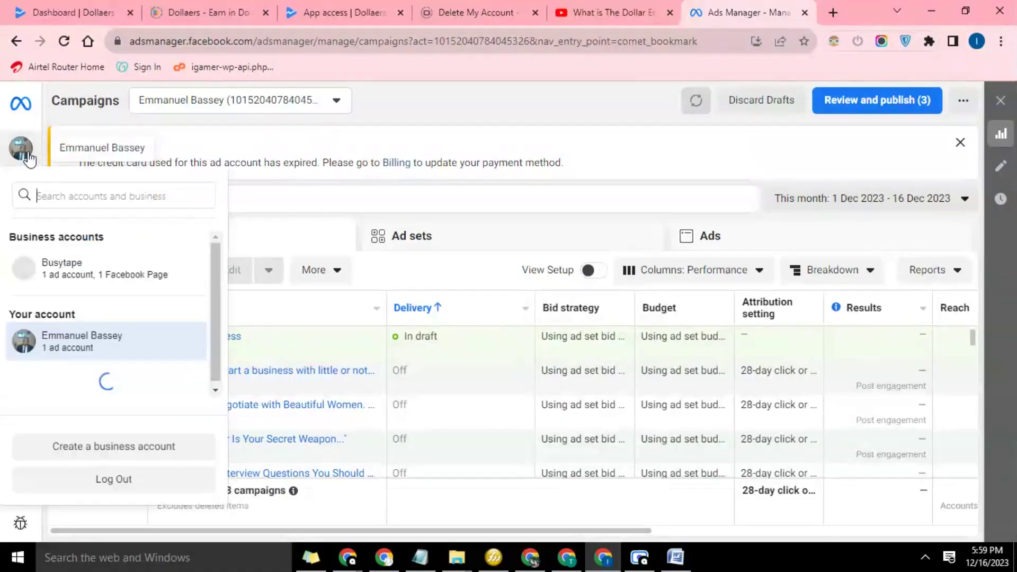
click(83, 280)
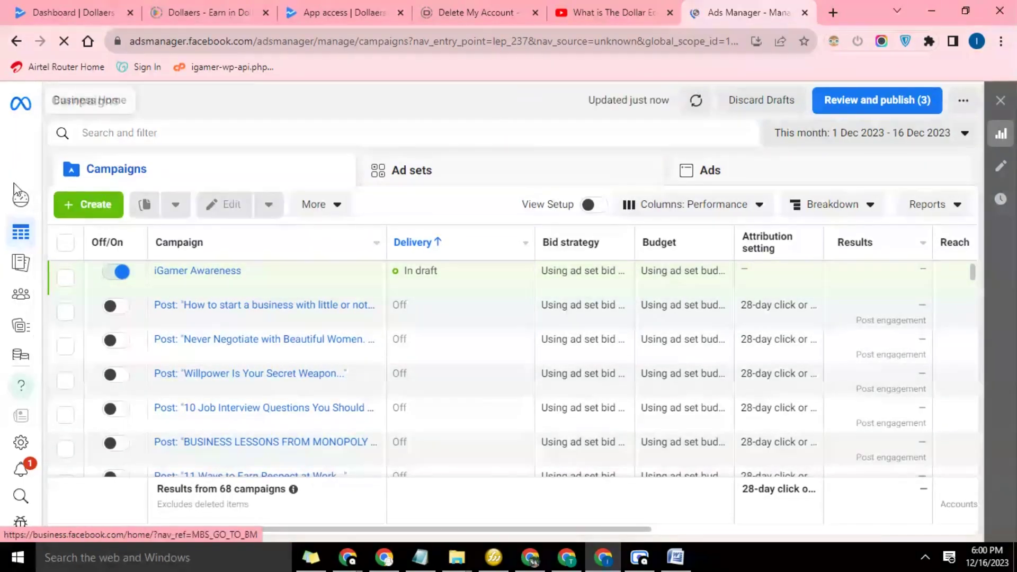
mouse_move(28, 239)
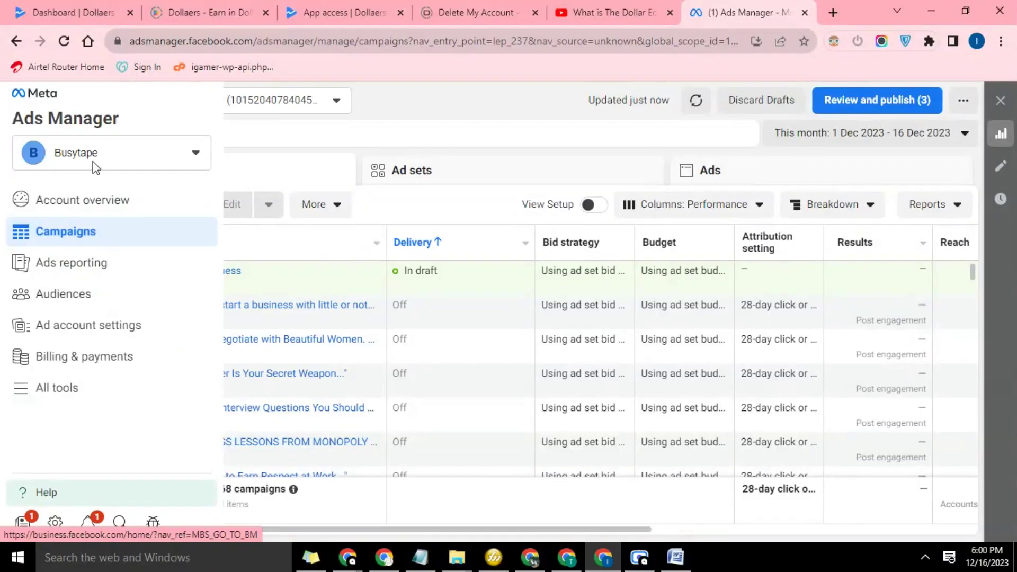
click(116, 164)
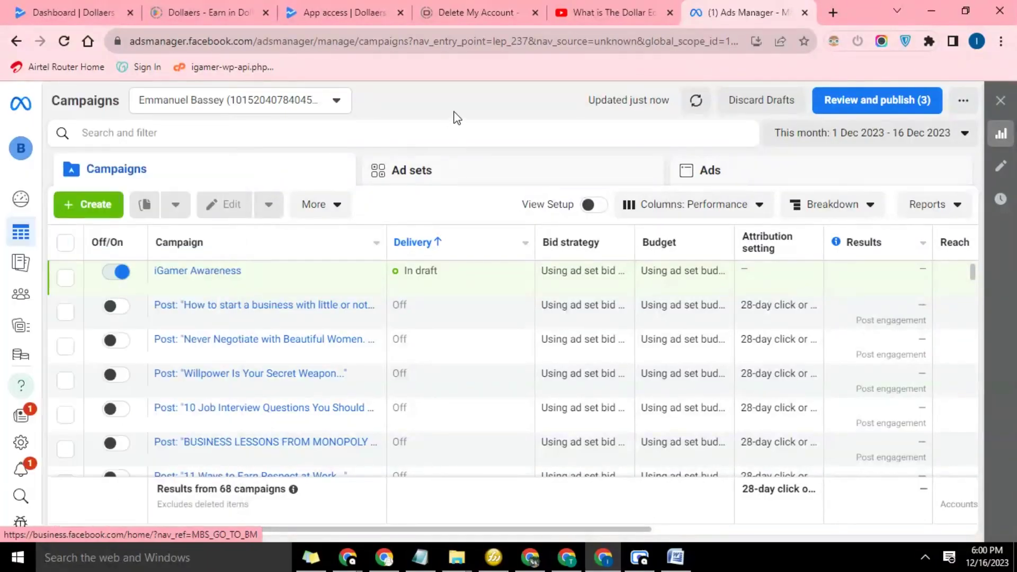
Create a new campaign with App promotion as the objective
click(101, 204)
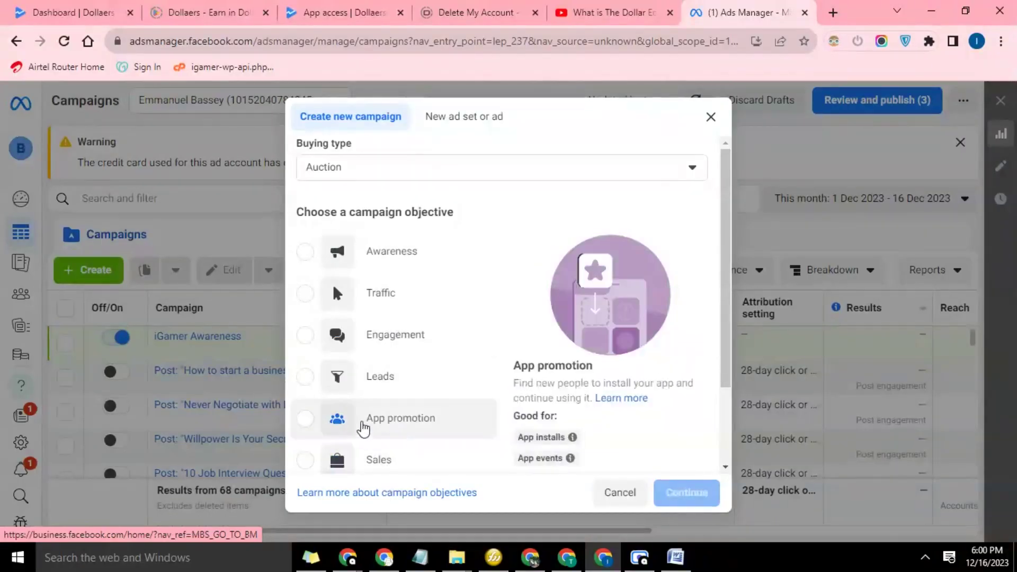
scroll(366, 374, down, 4)
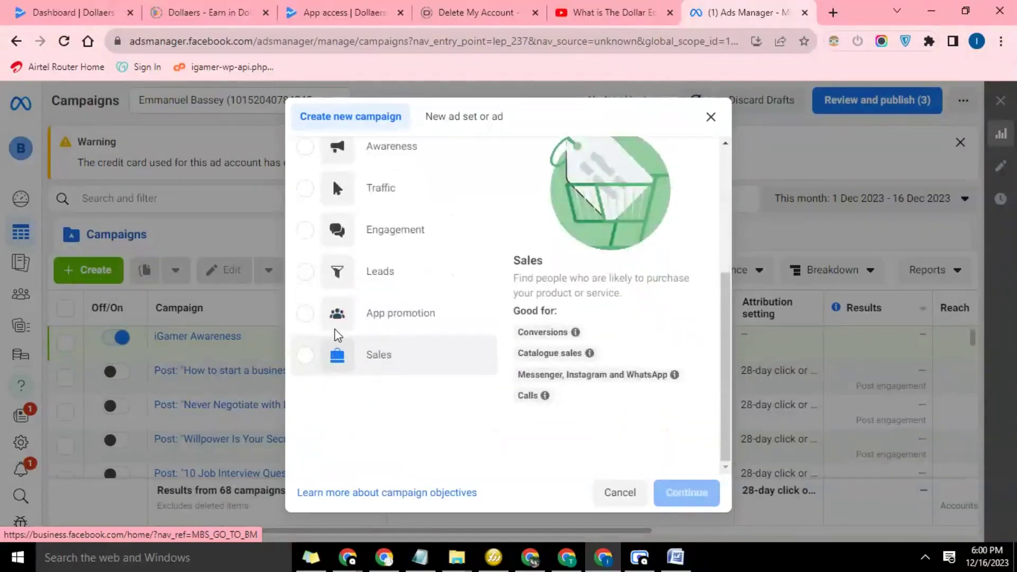
click(318, 313)
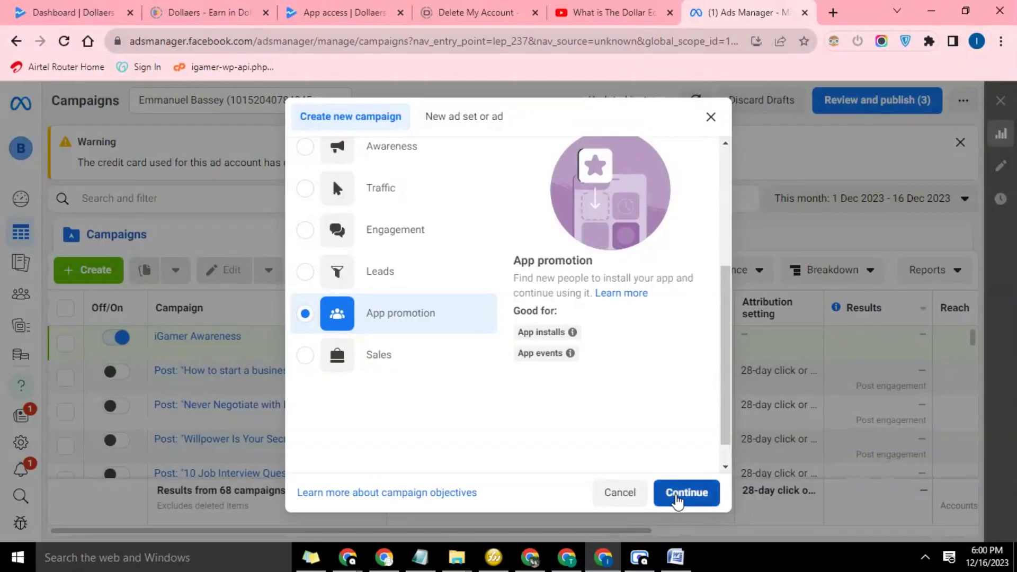
click(677, 493)
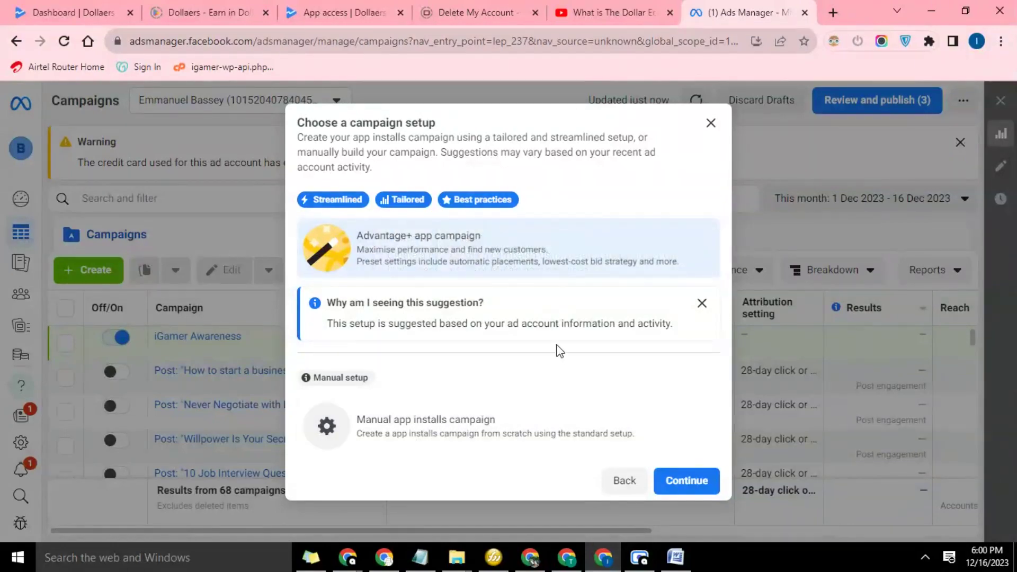
Keep the Advantage+ app campaign setup and rename the campaign 'Dollaers App Install'
click(684, 482)
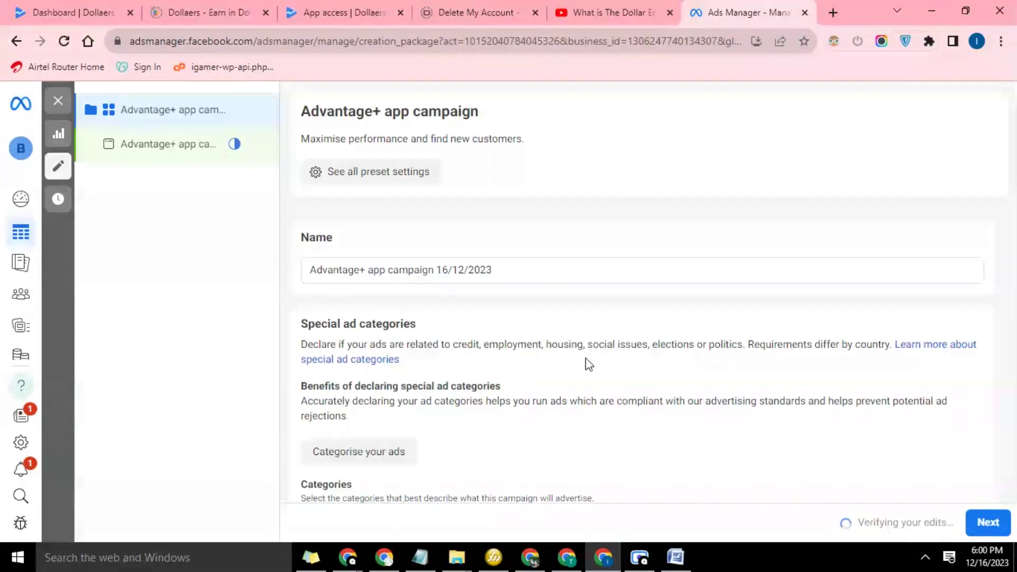
scroll(593, 369, down, 6)
scroll(593, 370, down, 8)
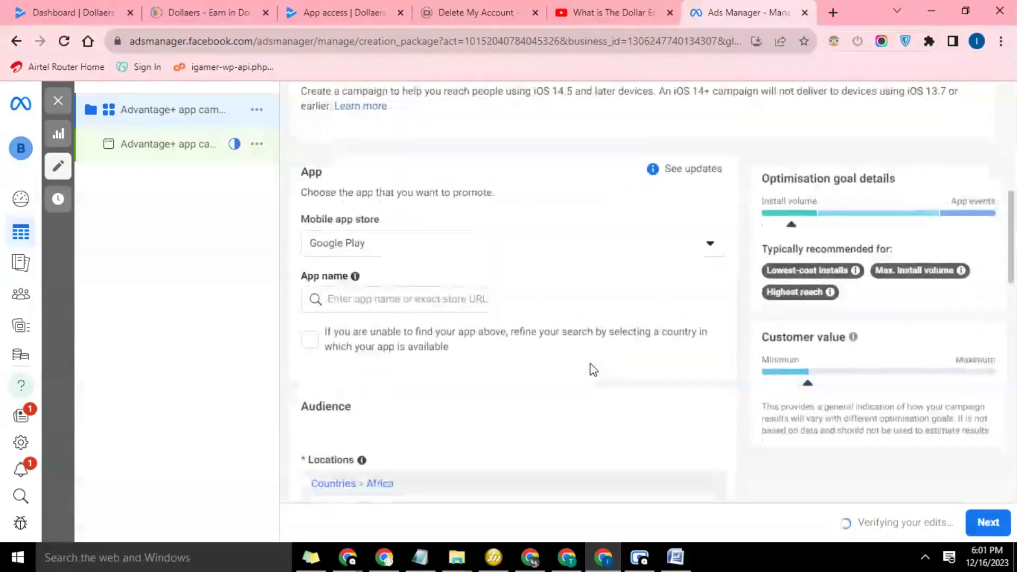
scroll(597, 375, up, 3)
scroll(596, 375, up, 10)
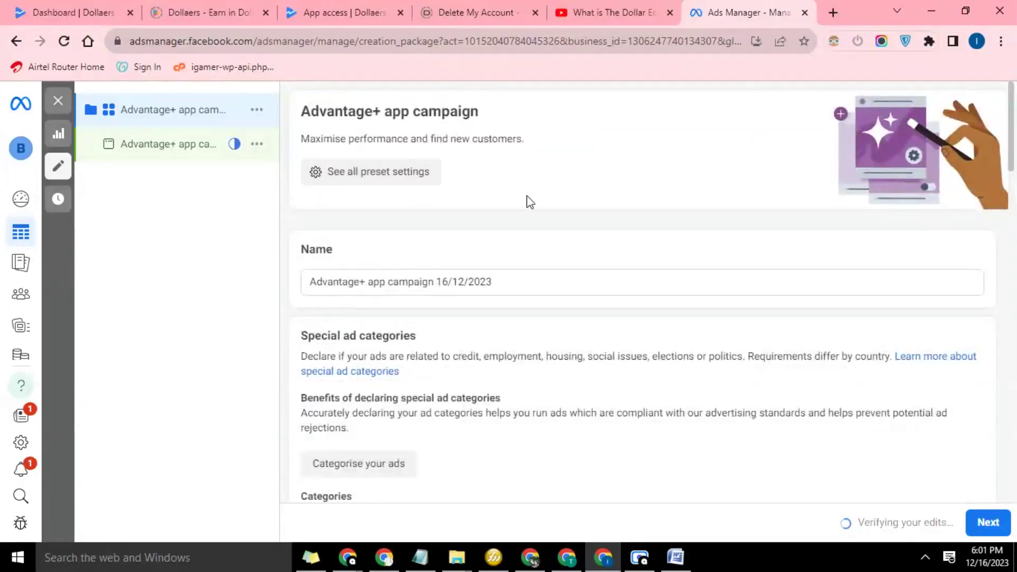
scroll(543, 236, down, 1)
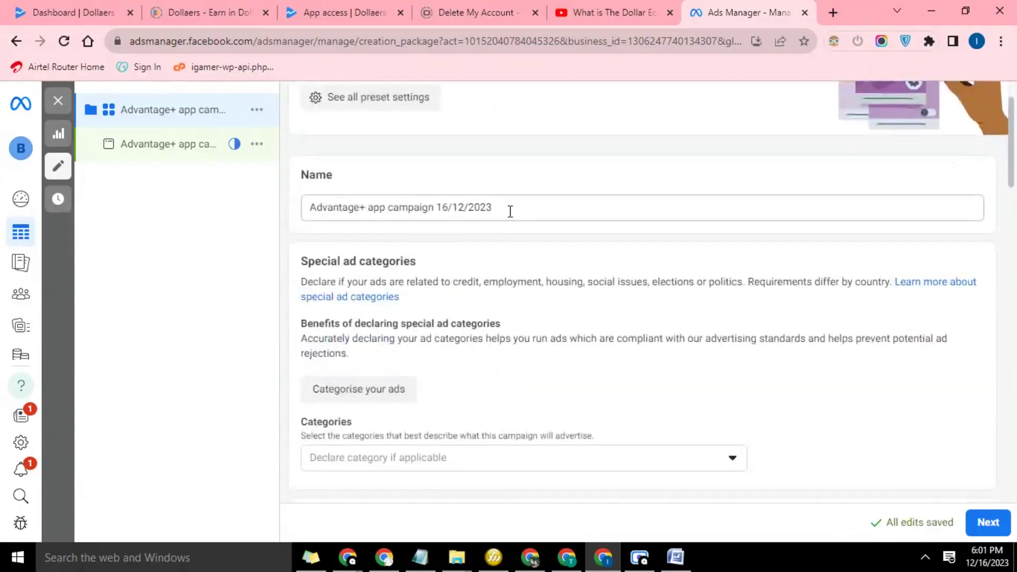
drag(510, 211, 284, 200)
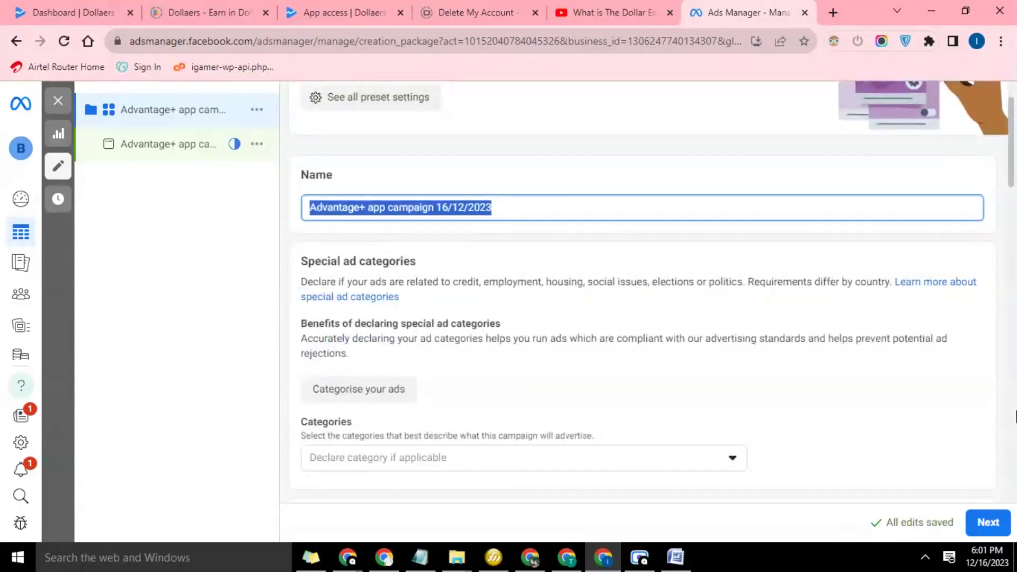
text(Dolla)
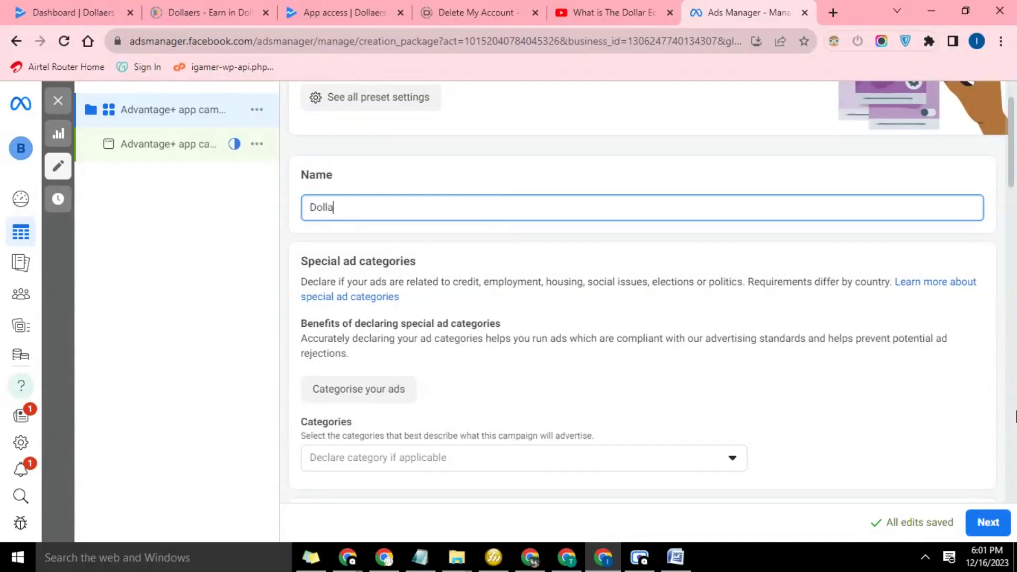
text(ers App Install)
Leave the special ad categories undeclared
scroll(591, 356, down, 3)
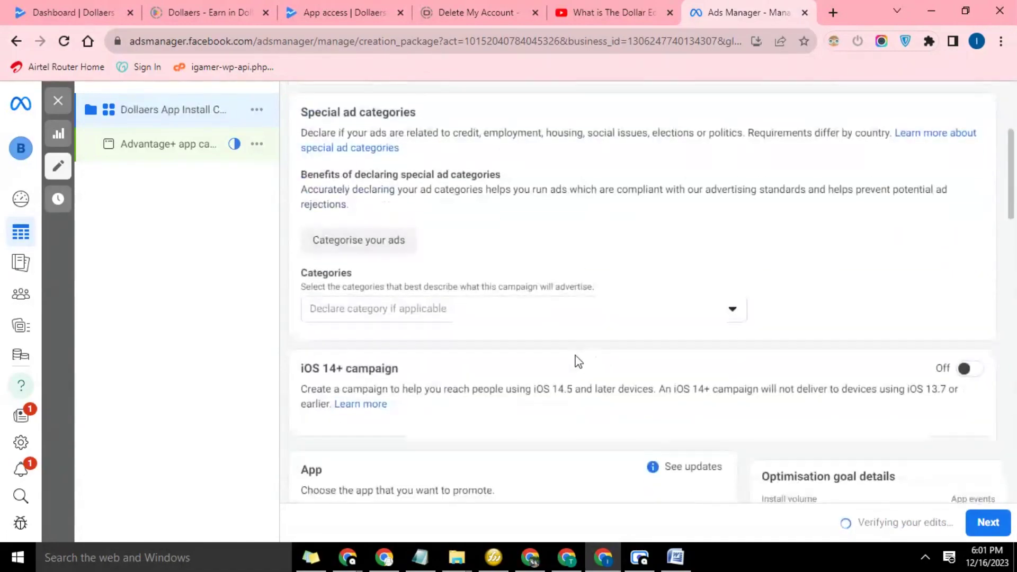
scroll(577, 362, down, 2)
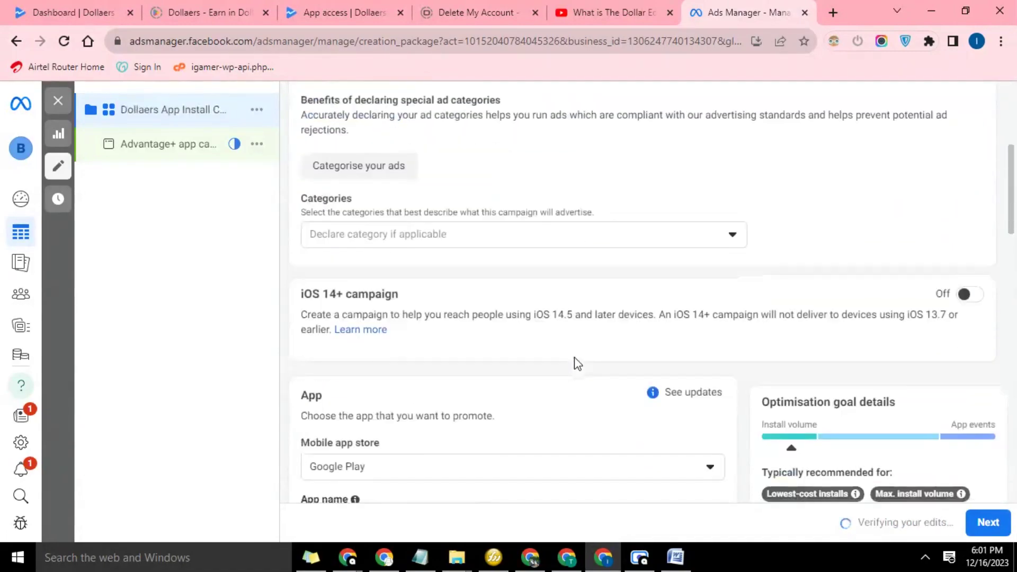
click(460, 241)
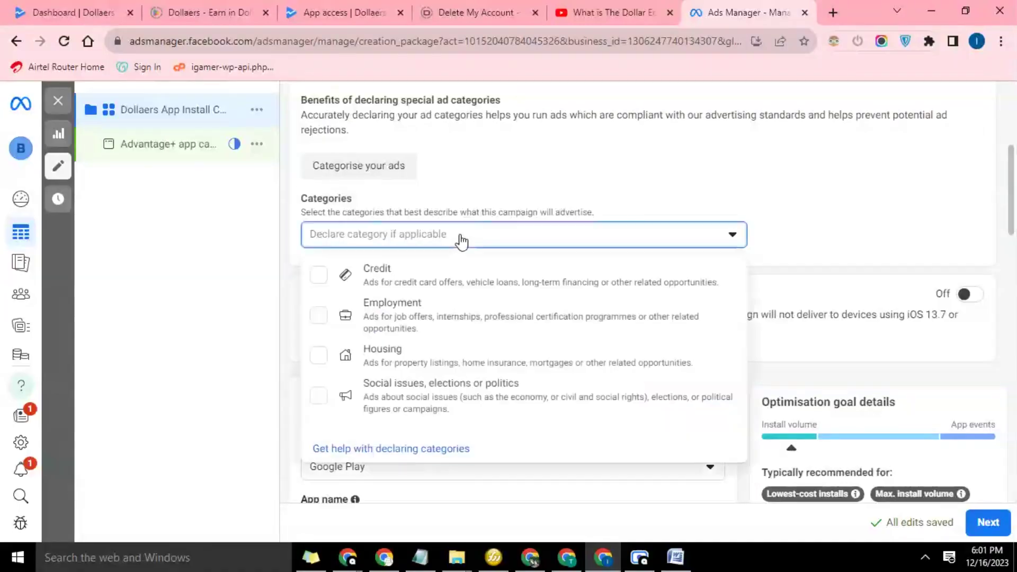
click(460, 241)
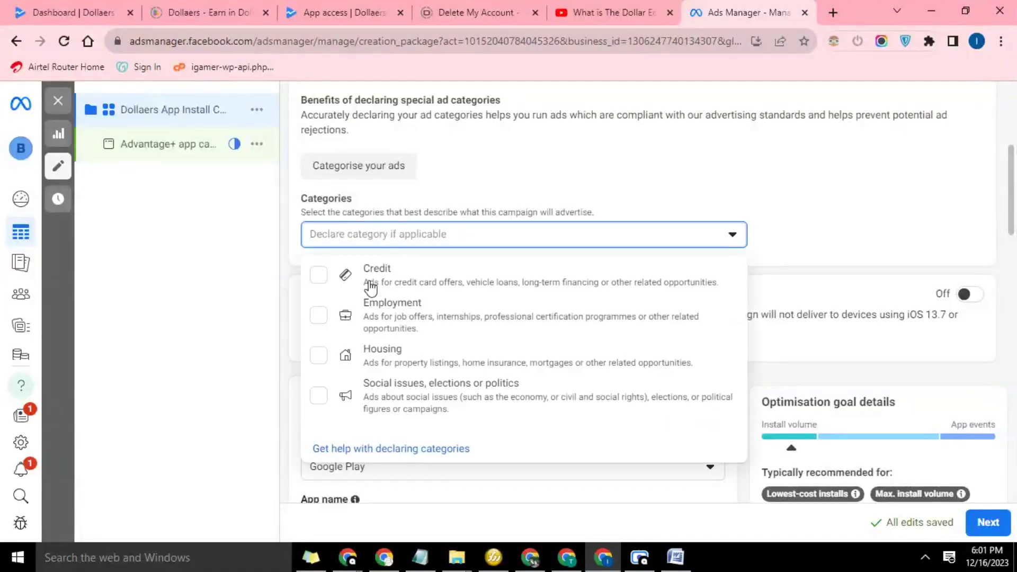
click(438, 229)
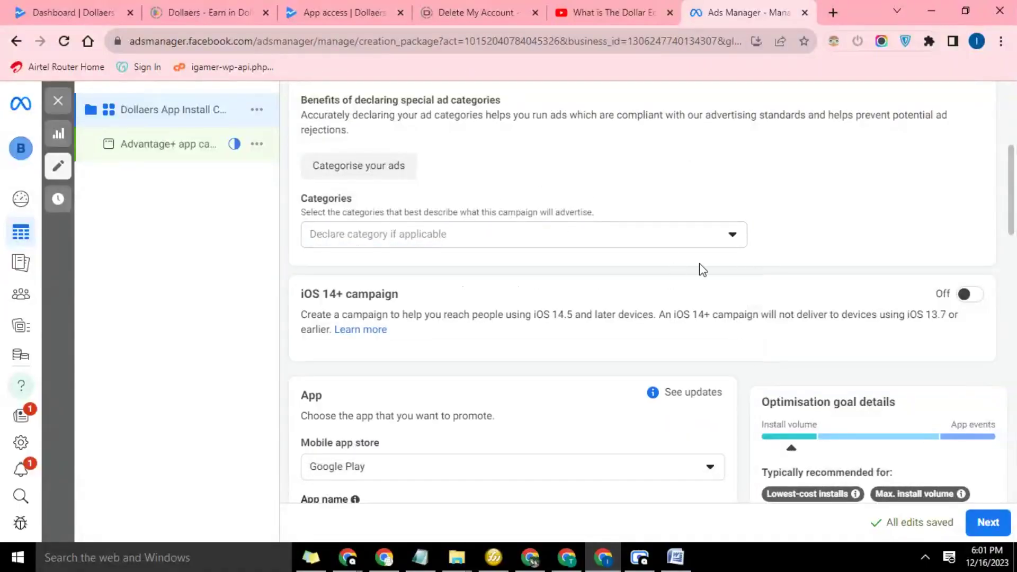
Keep Google Play as the mobile app store
scroll(610, 392, down, 4)
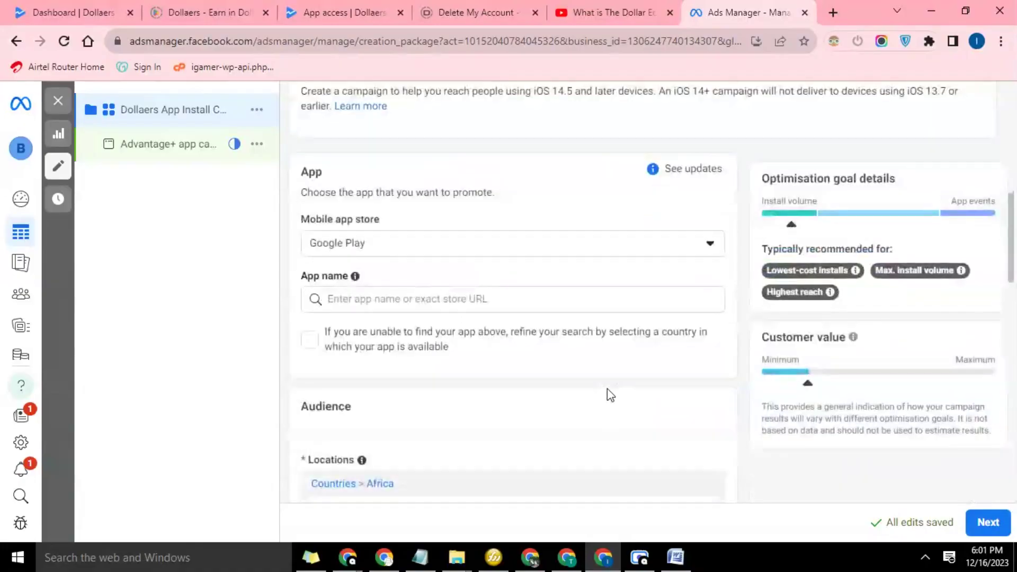
click(393, 246)
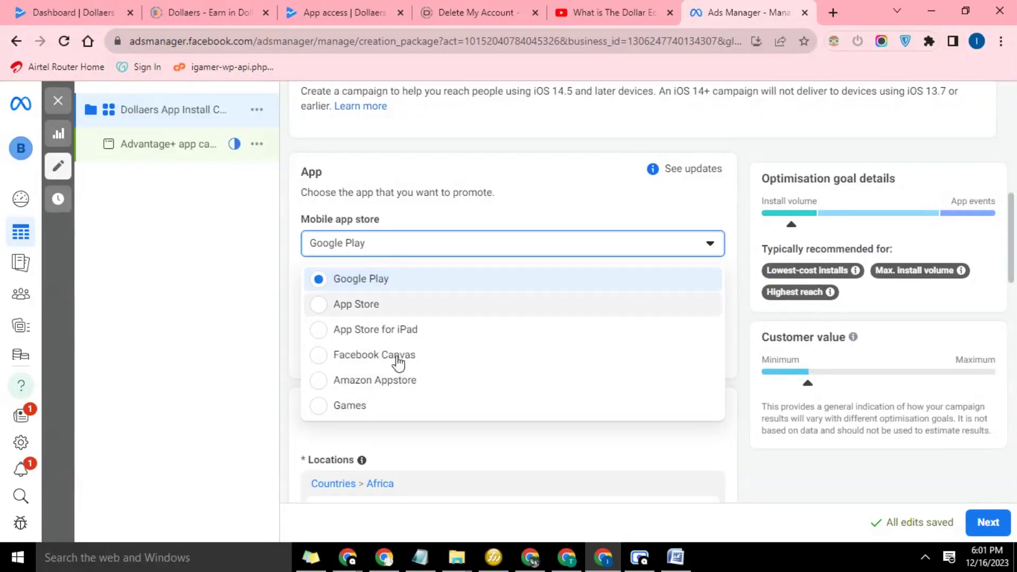
click(377, 279)
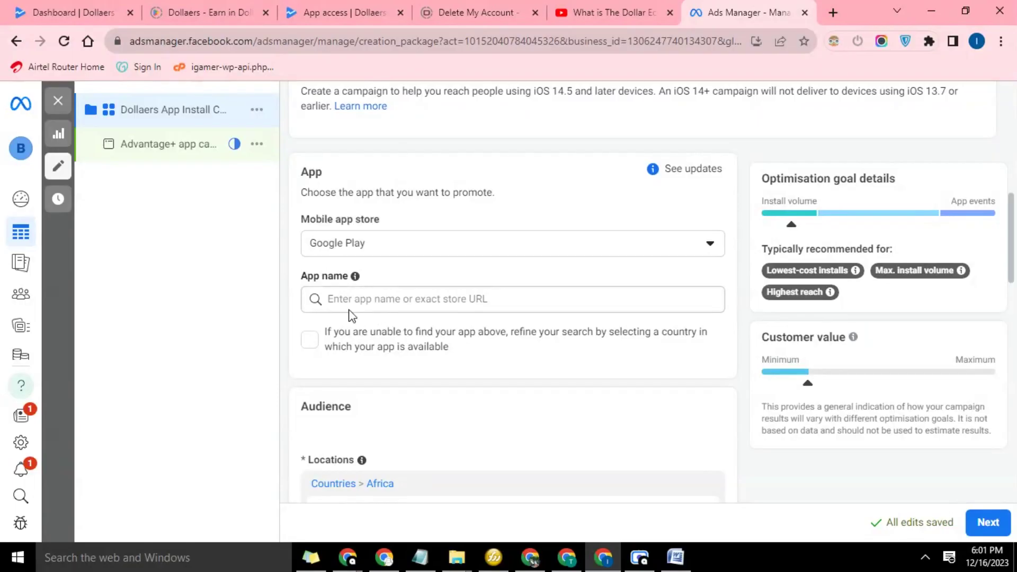
Search for the app 'Dollaers' by name and browse the results
click(500, 298)
text(Dollaers)
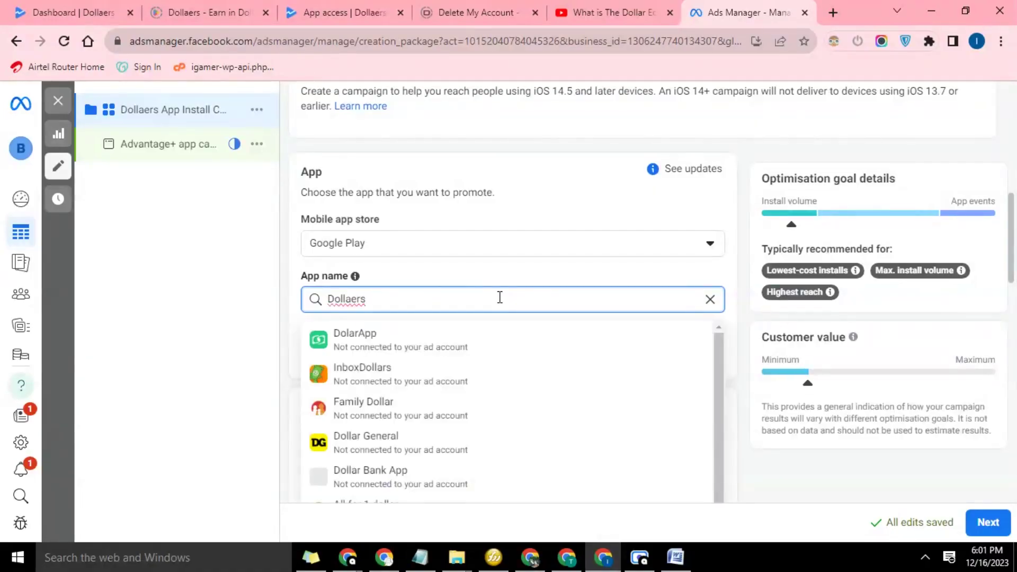
scroll(516, 381, down, 1)
scroll(518, 382, down, 1)
scroll(534, 433, down, 2)
scroll(470, 426, down, 3)
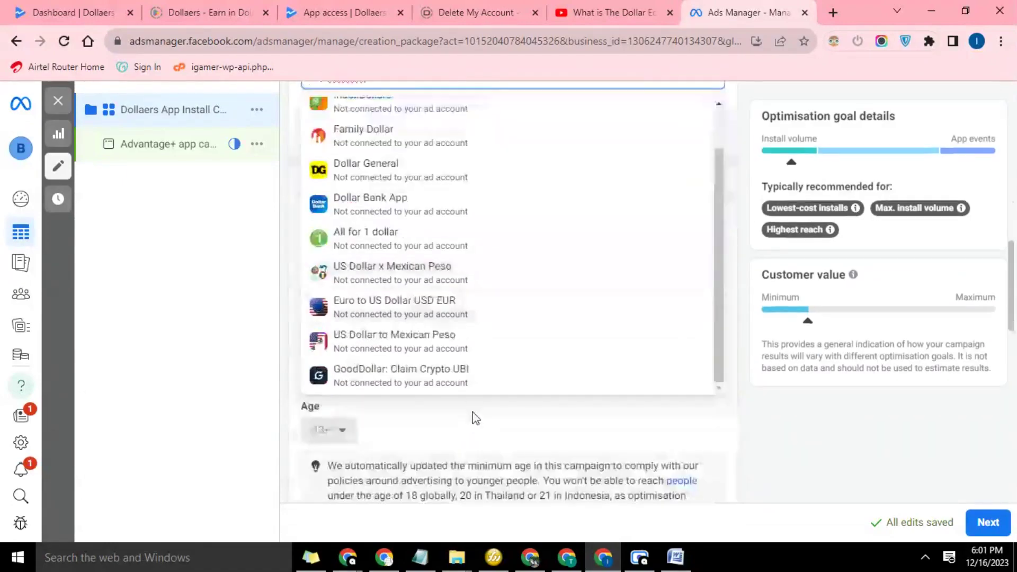
scroll(490, 342, up, 1)
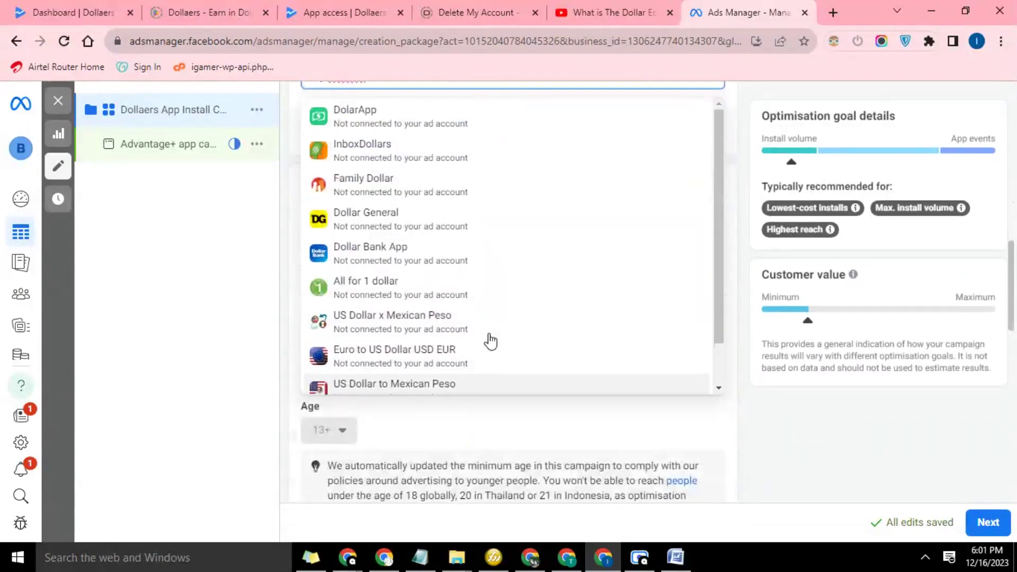
scroll(577, 435, up, 1)
scroll(577, 434, up, 2)
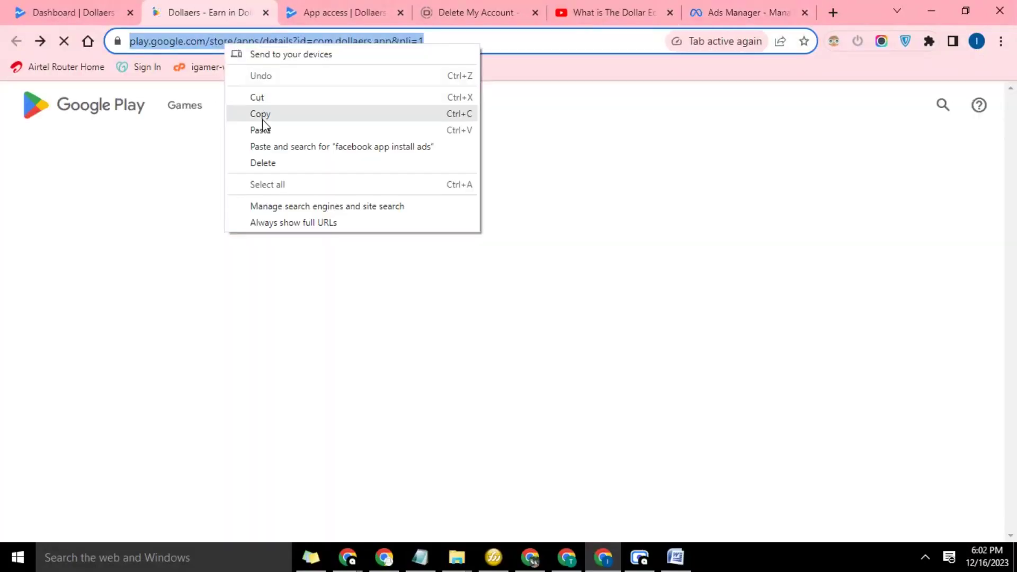
Paste the Dollaers Play Store link into the app search and select 'Dollaers - Earn in Dollars'
click(260, 113)
click(741, 12)
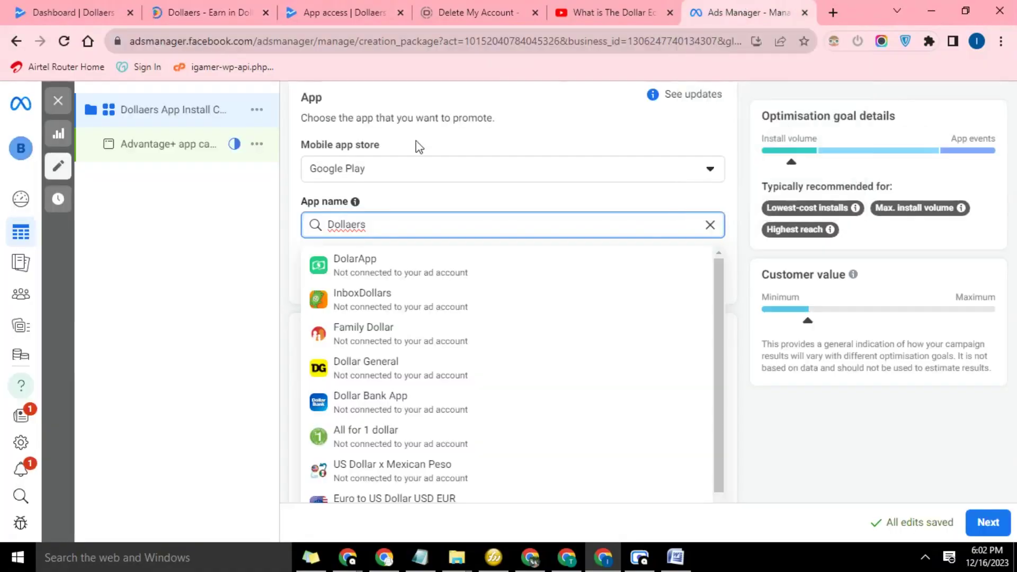
drag(402, 221, 333, 221)
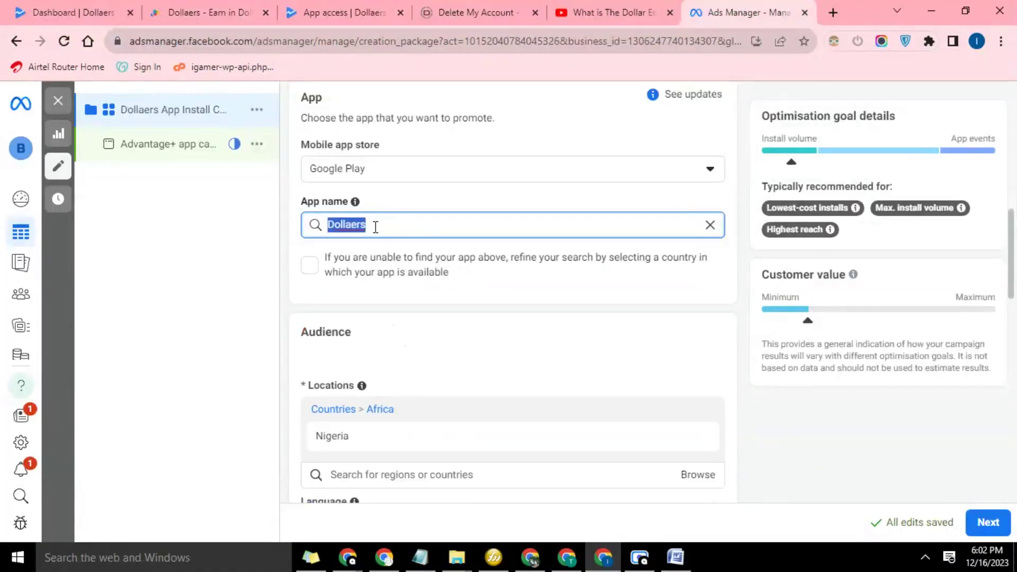
right_click(352, 224)
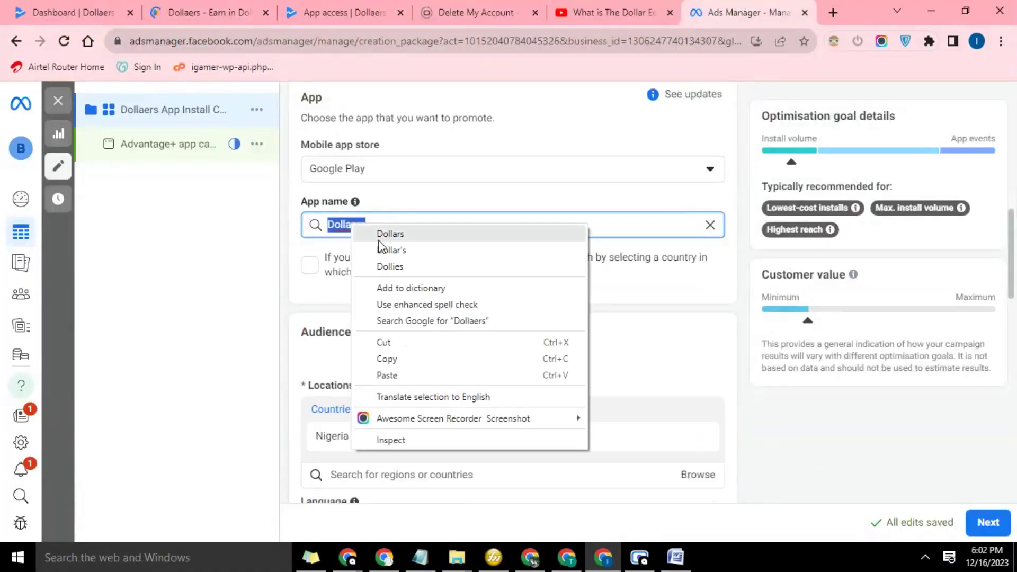
click(391, 375)
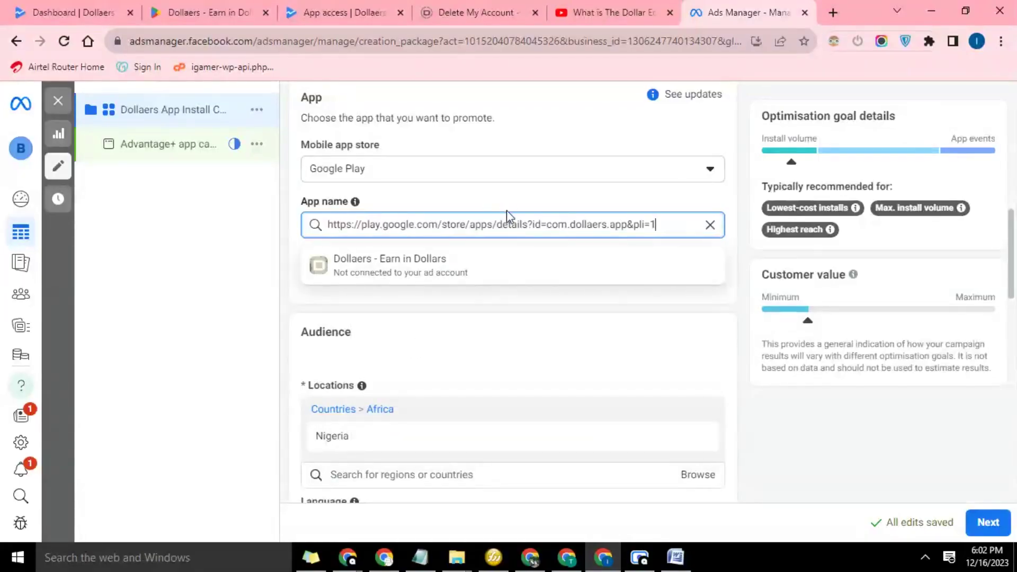
click(421, 272)
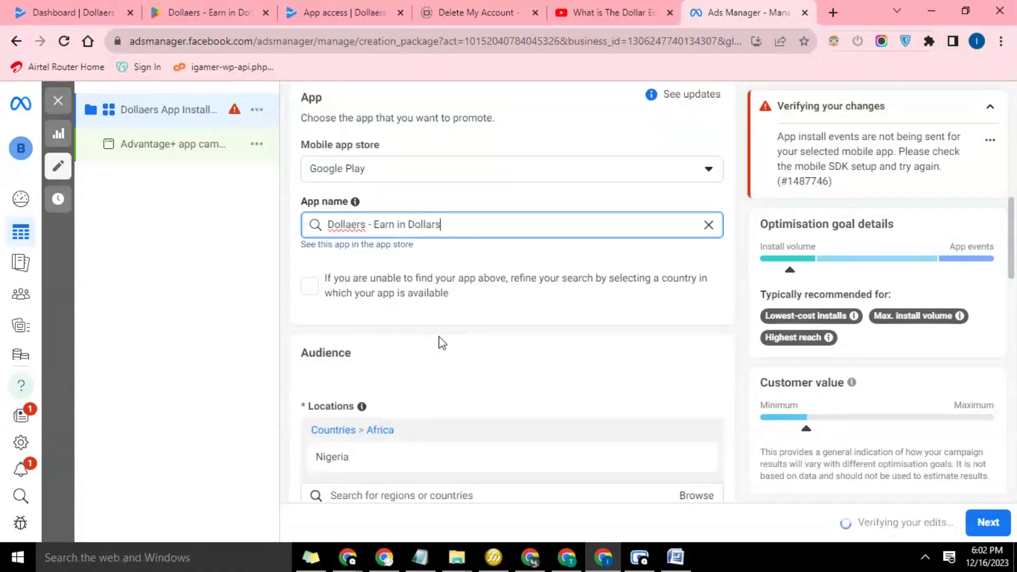
scroll(441, 340, down, 1)
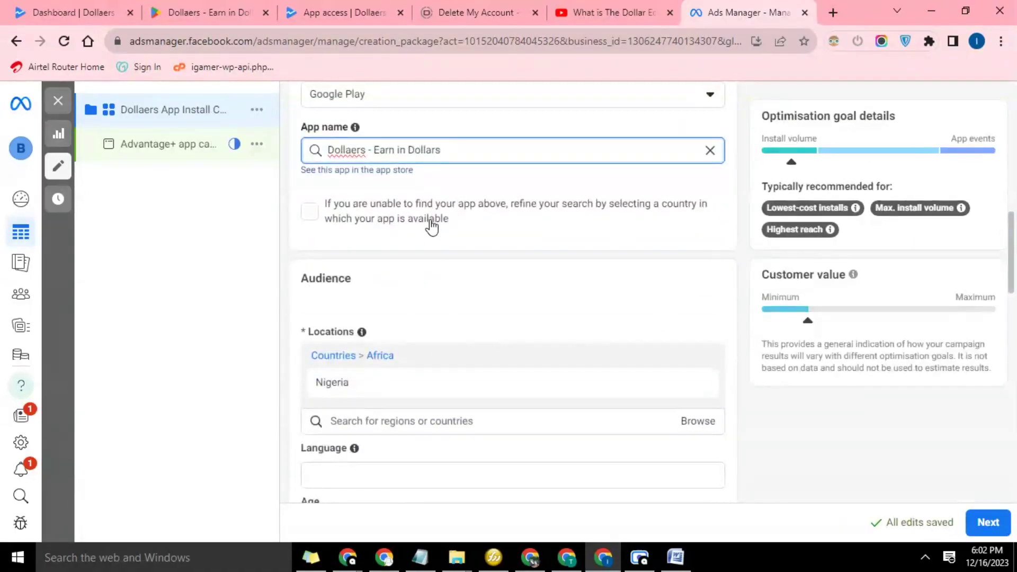
scroll(535, 257, down, 1)
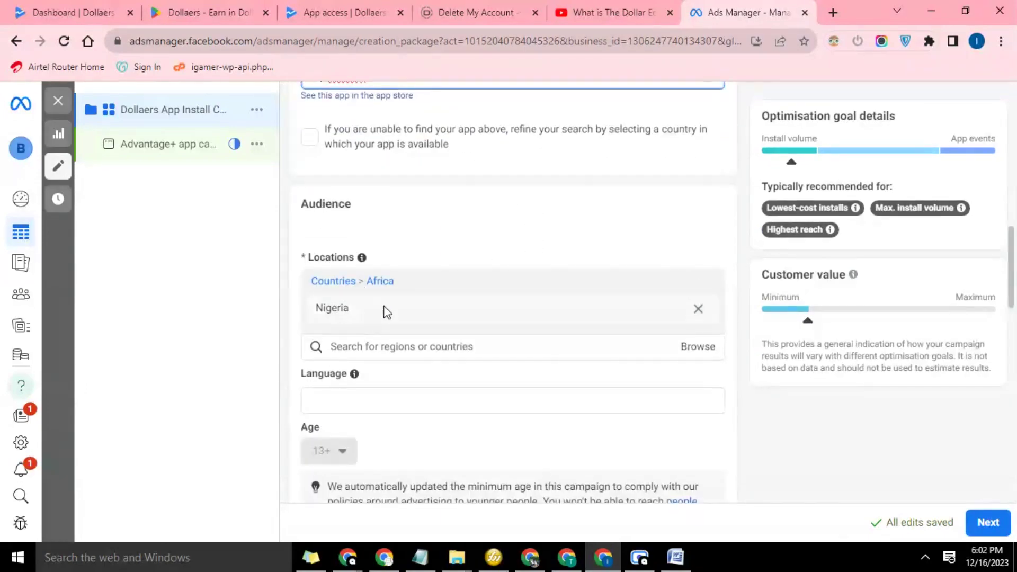
scroll(419, 324, down, 1)
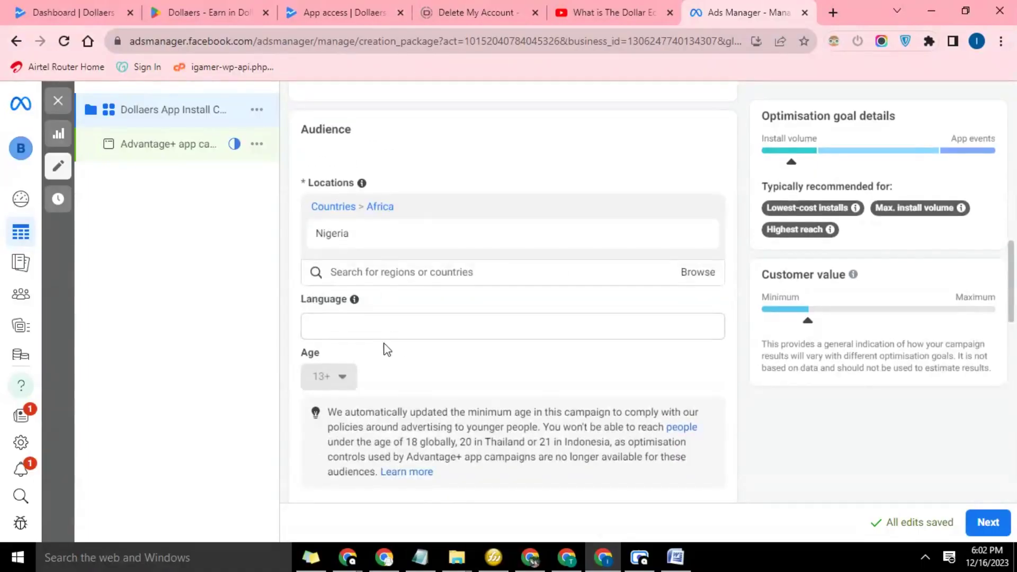
scroll(387, 350, down, 1)
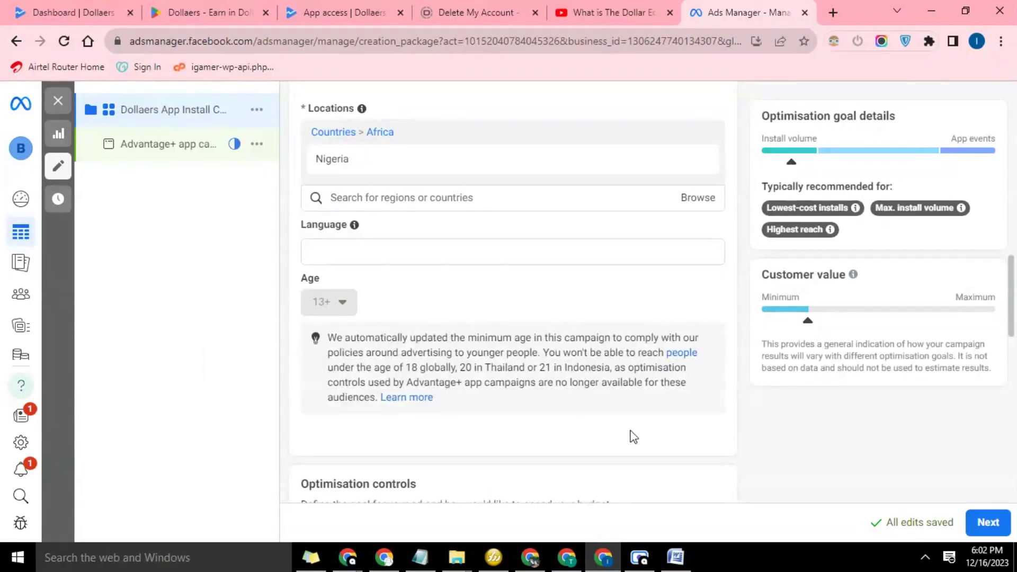
scroll(525, 359, down, 3)
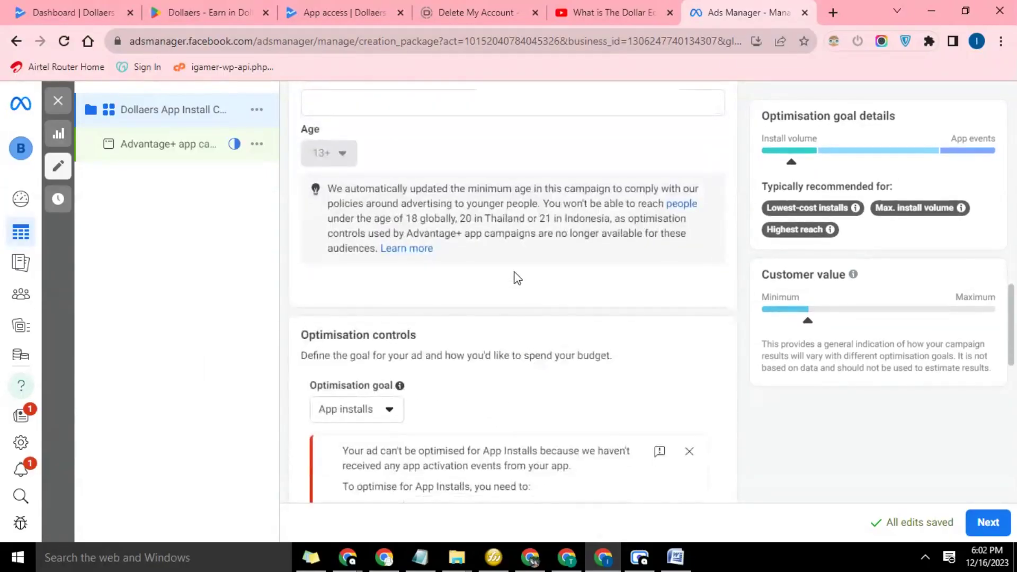
scroll(533, 265, down, 3)
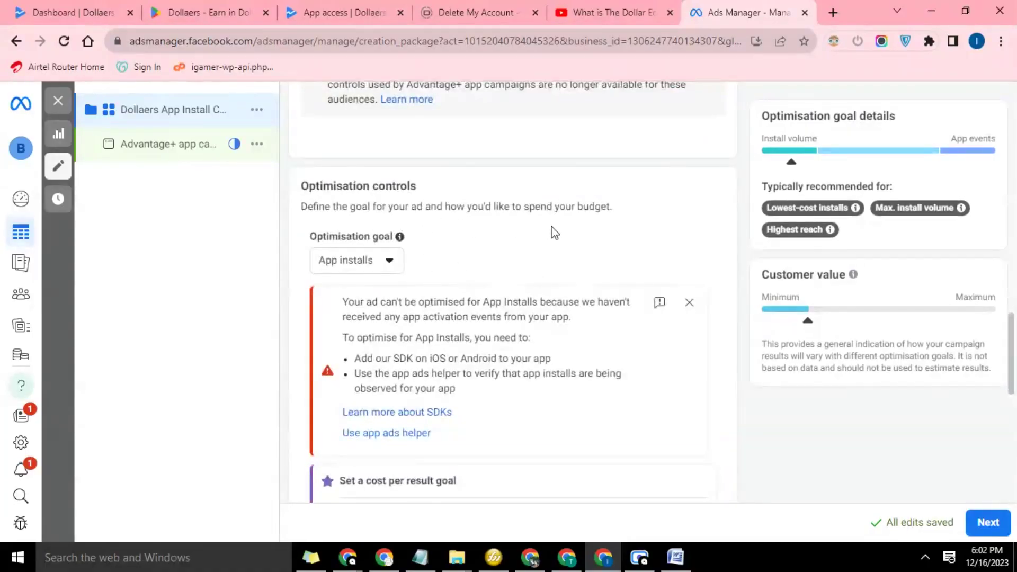
scroll(551, 230, down, 2)
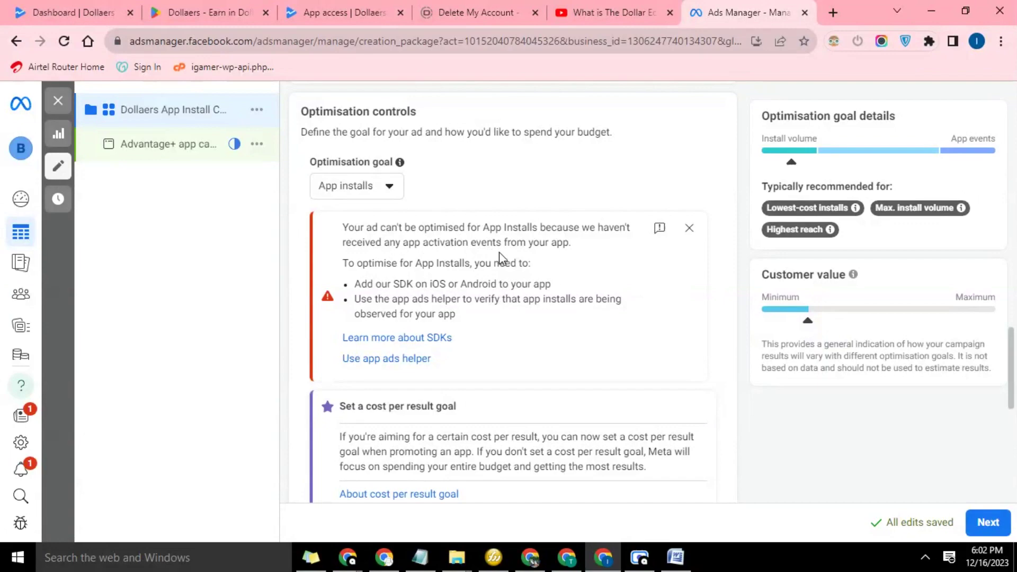
scroll(466, 223, down, 1)
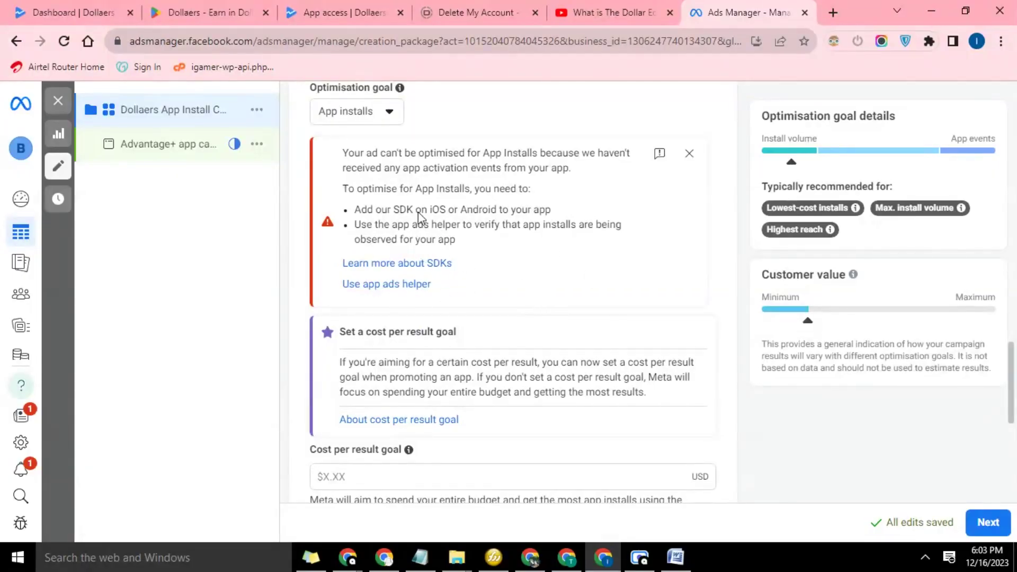
scroll(517, 247, down, 4)
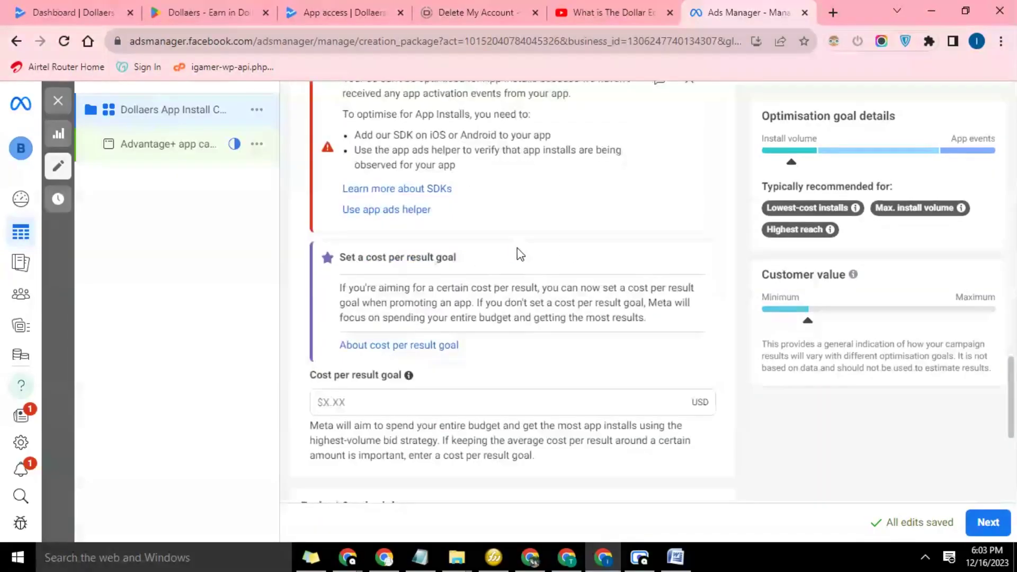
scroll(522, 248, down, 1)
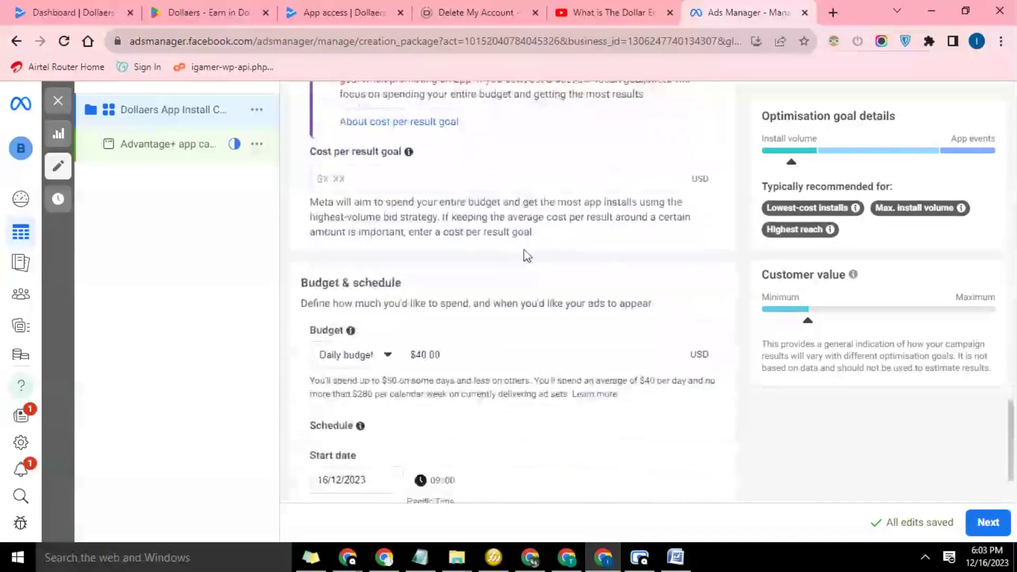
scroll(526, 255, up, 4)
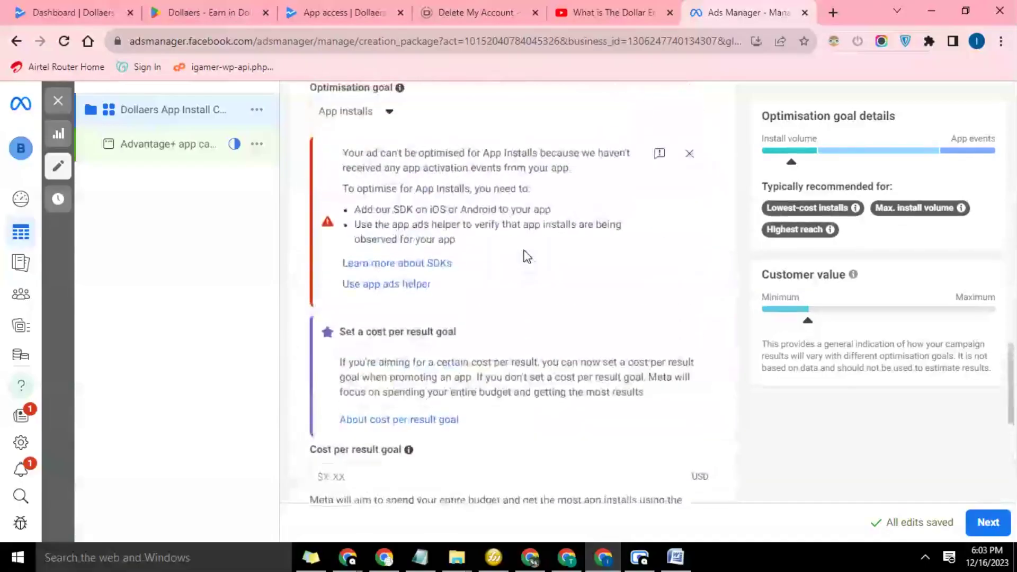
scroll(526, 256, down, 5)
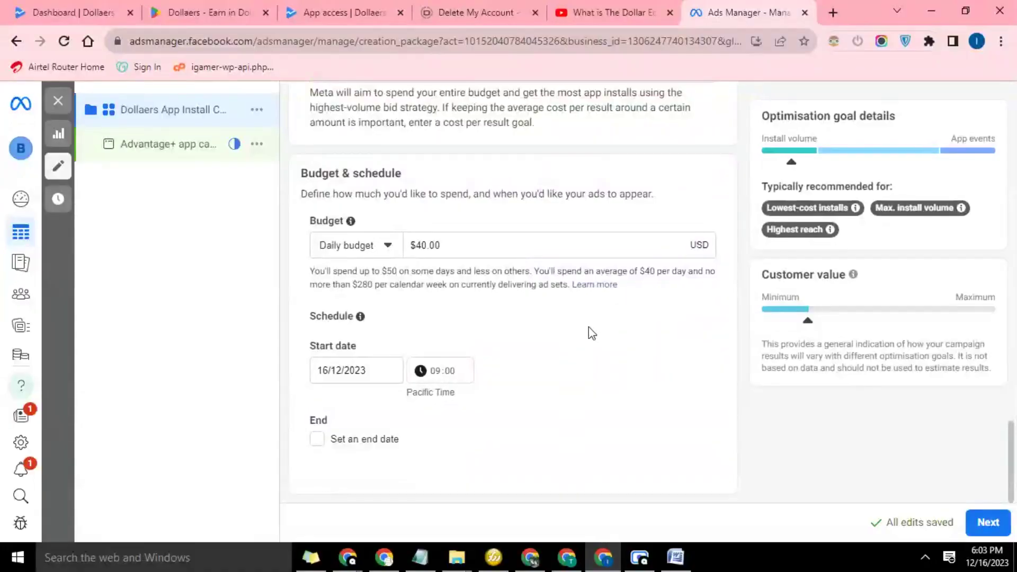
scroll(588, 334, up, 8)
scroll(513, 313, down, 3)
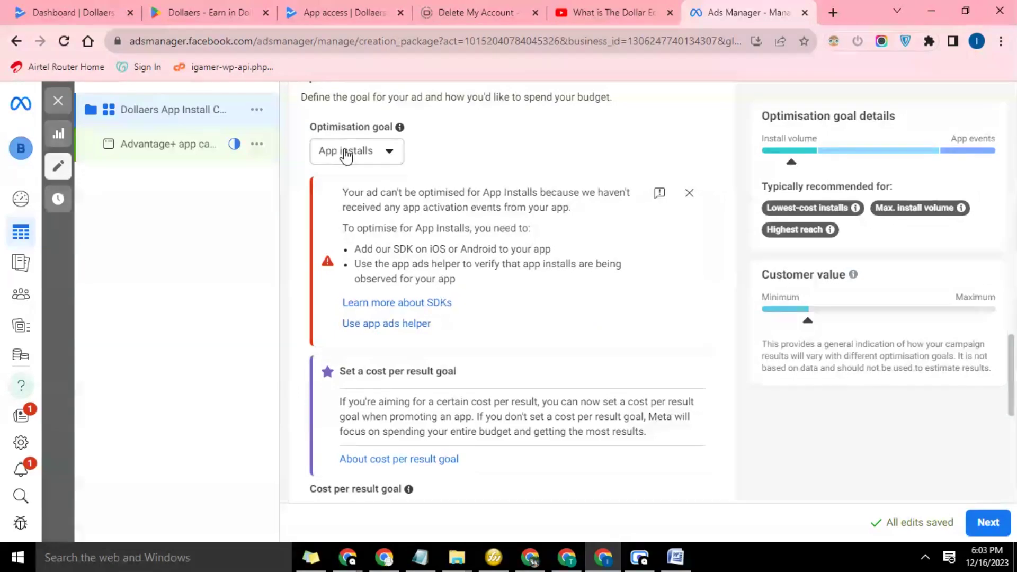
Set the optimisation goal to App installs with app events
click(345, 153)
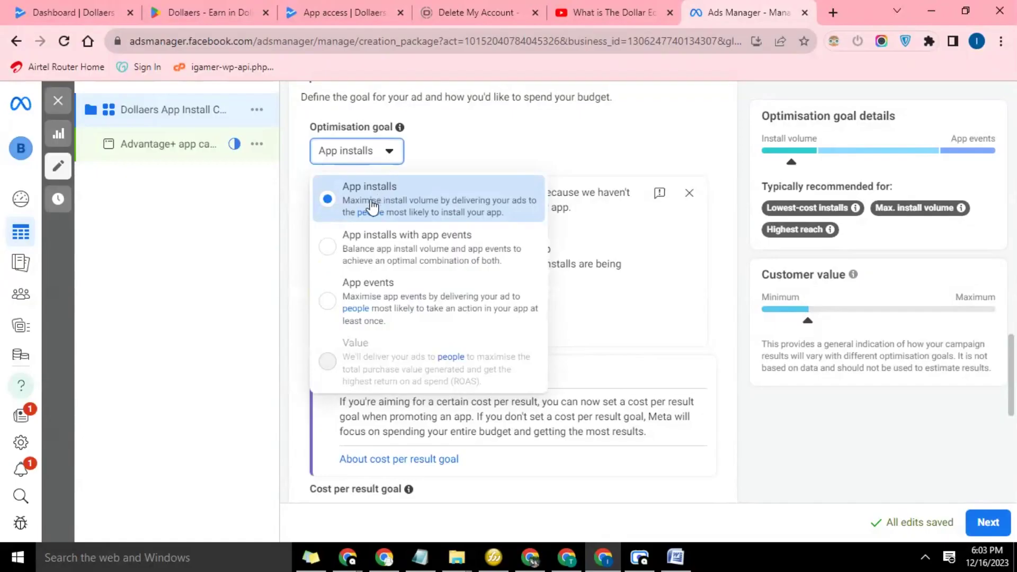
click(373, 248)
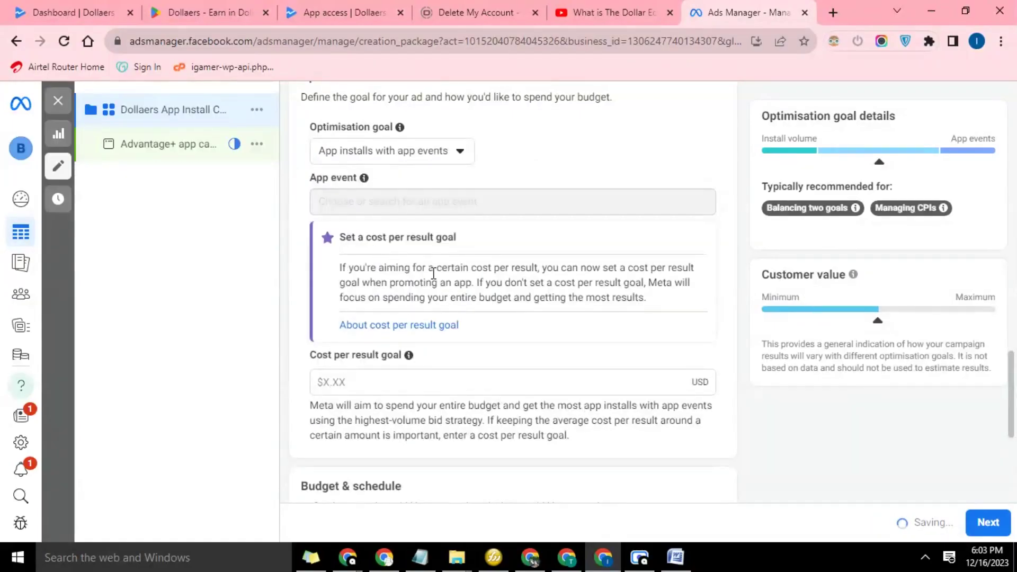
scroll(435, 275, up, 10)
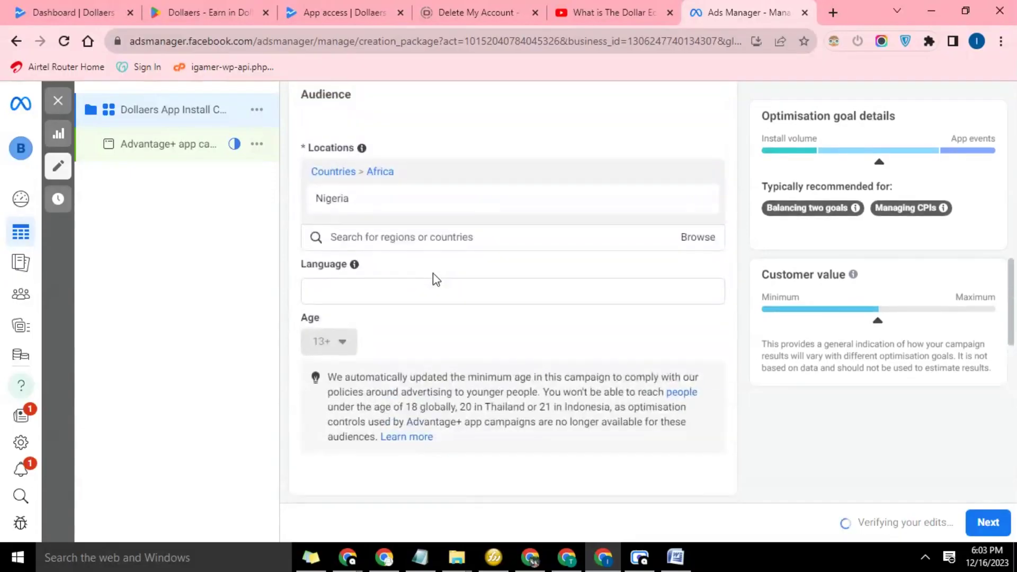
scroll(433, 271, down, 12)
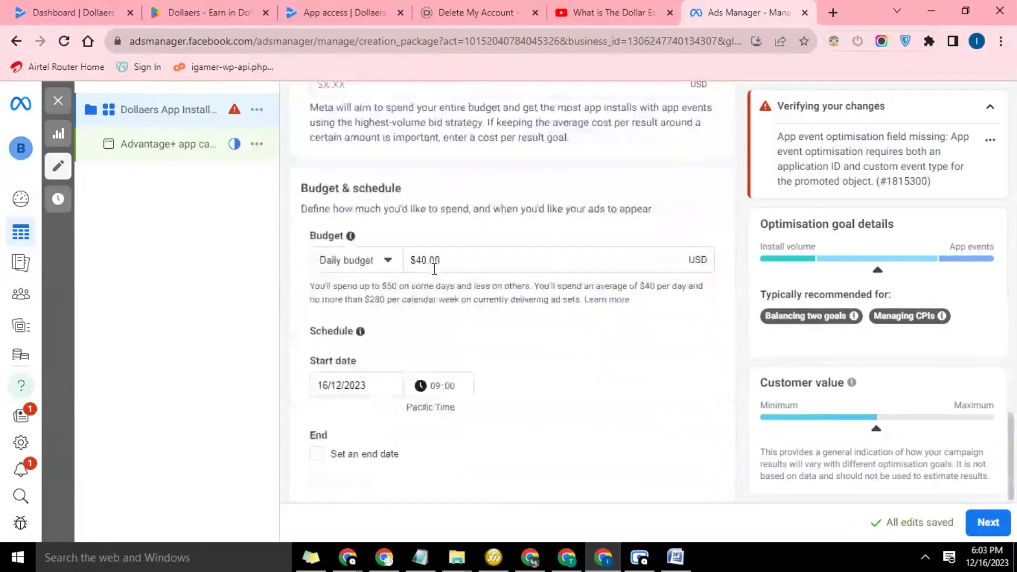
scroll(434, 273, up, 8)
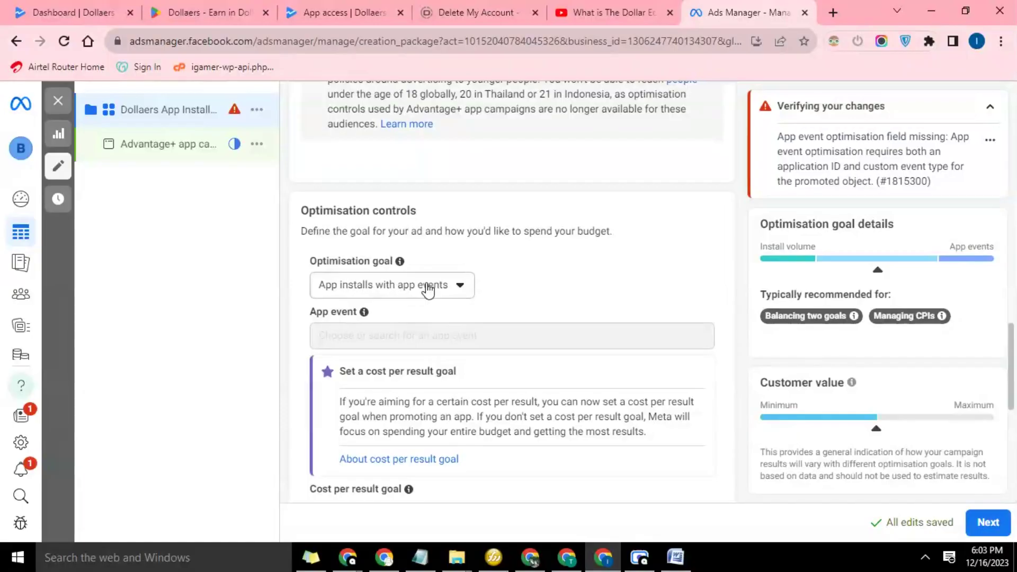
Switch the optimisation goal back to App installs and review the SDK warning
click(428, 290)
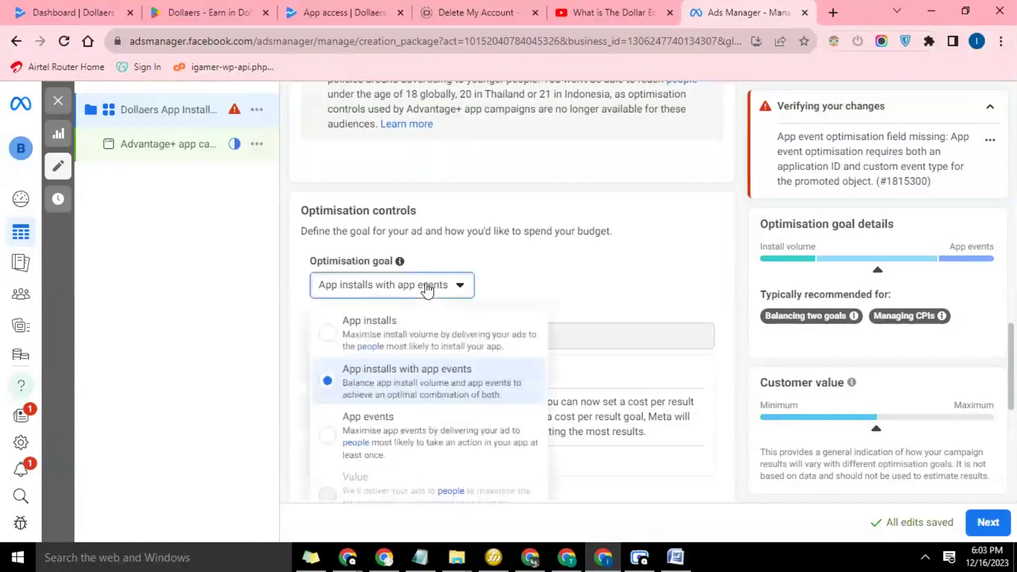
click(387, 320)
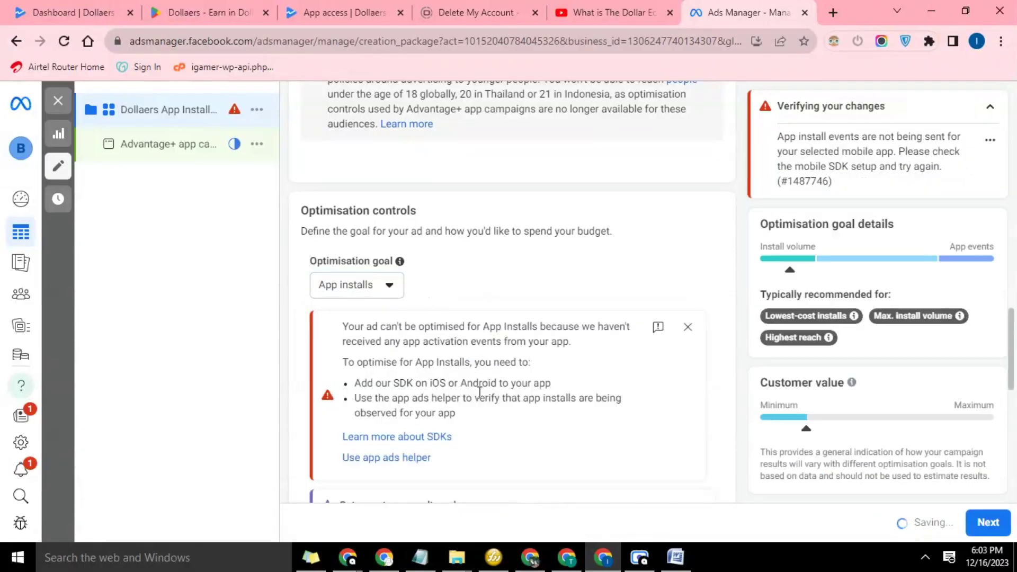
scroll(504, 362, down, 1)
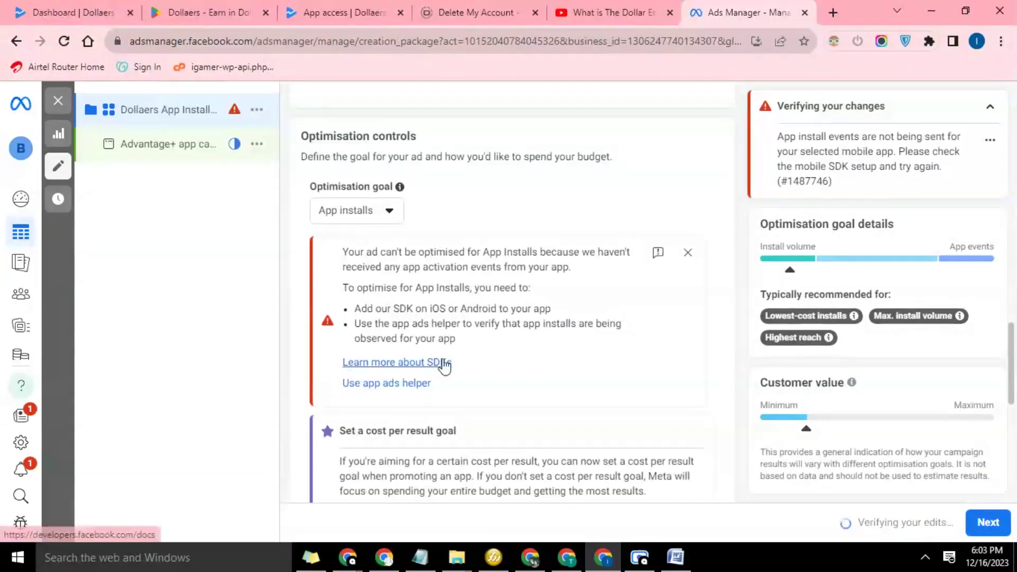